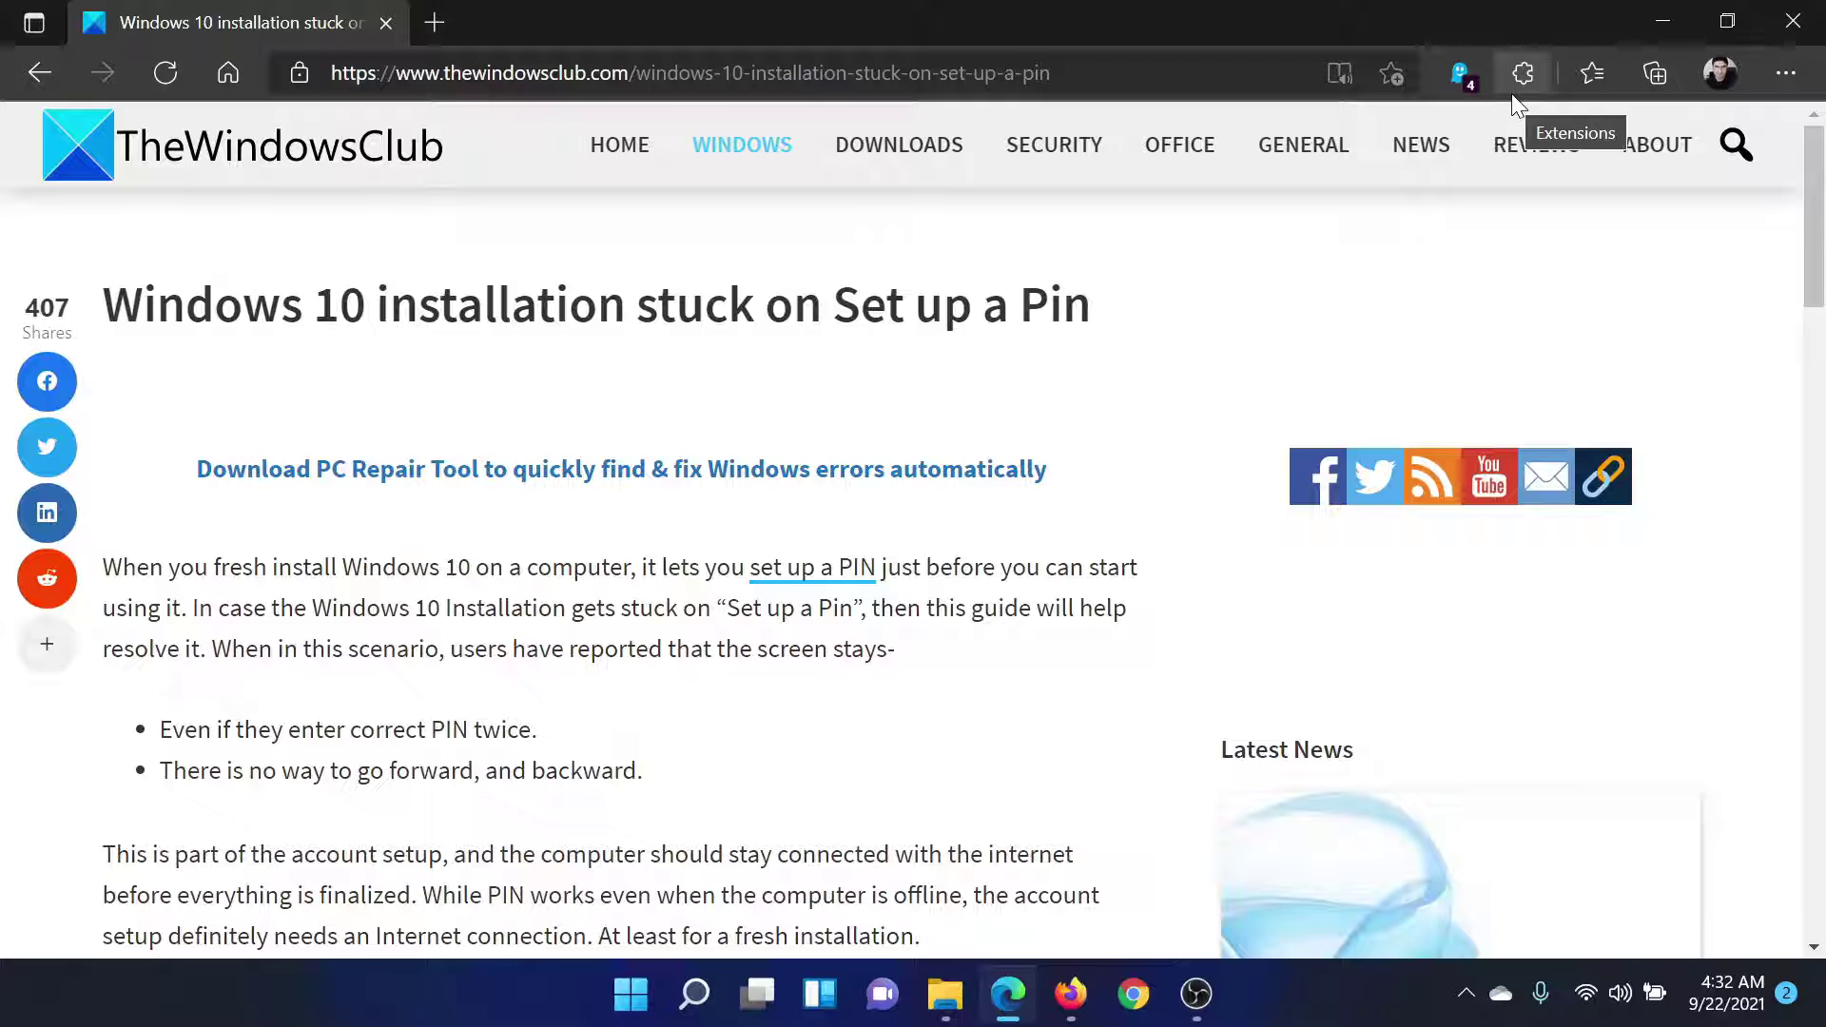
{"action": "scroll", "coordinate": [726, 552], "scroll_direction": "down", "scroll_amount": 2}
{"action": "scroll", "coordinate": [723, 543], "scroll_direction": "down", "scroll_amount": 3}
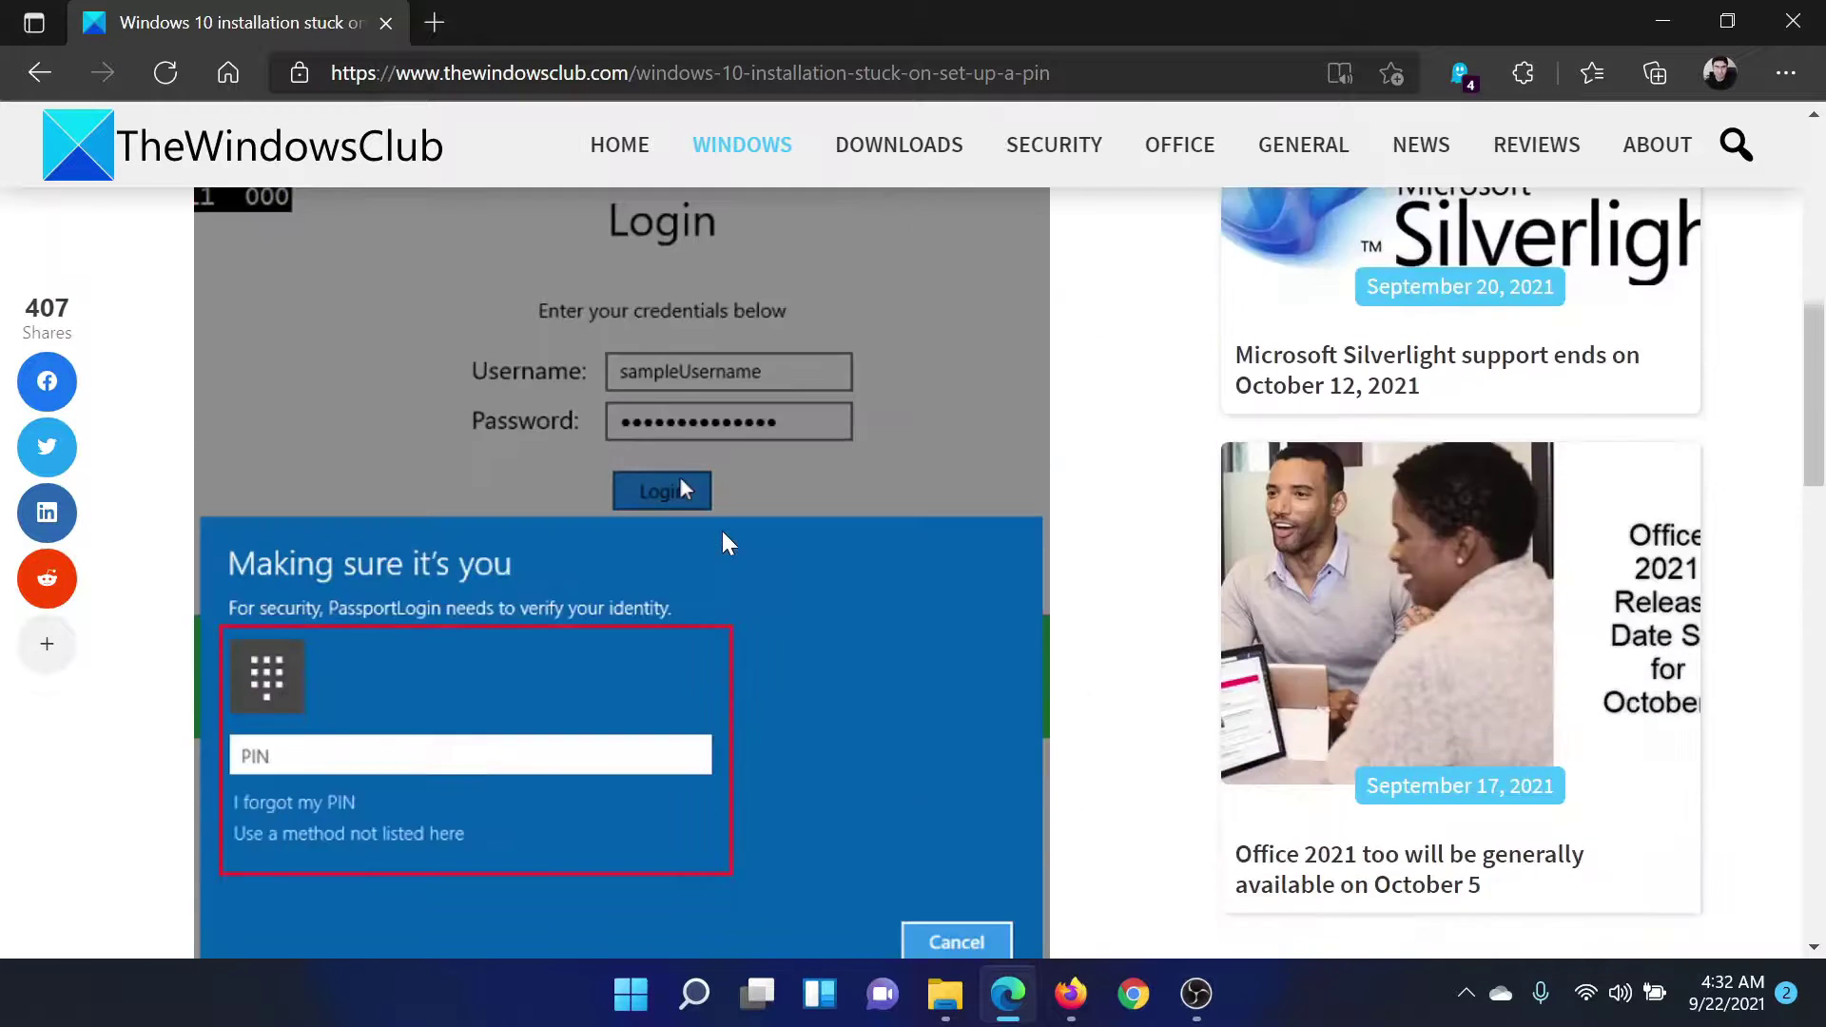
{"action": "scroll", "coordinate": [721, 537], "scroll_direction": "down", "scroll_amount": 5}
{"action": "scroll", "coordinate": [723, 542], "scroll_direction": "up", "scroll_amount": 1}
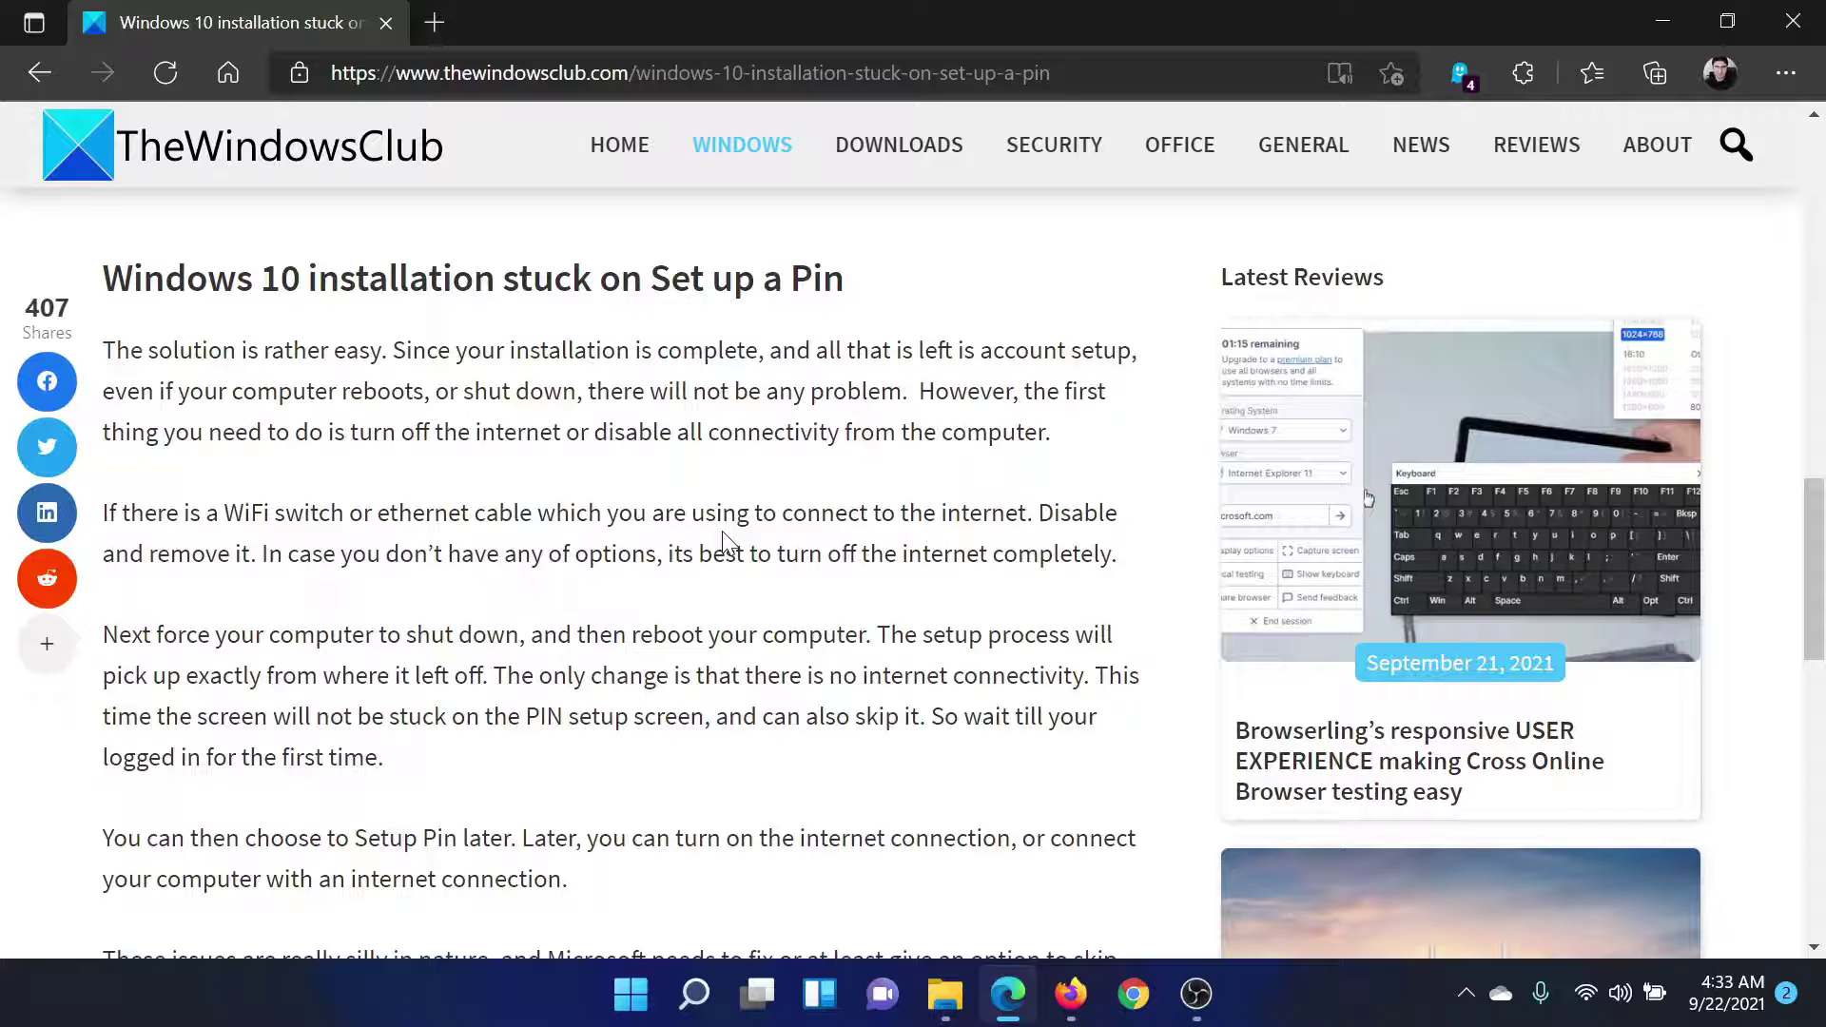
{"action": "scroll", "coordinate": [722, 495], "scroll_direction": "up", "scroll_amount": 4}
{"action": "scroll", "coordinate": [722, 494], "scroll_direction": "up", "scroll_amount": 3}
{"action": "scroll", "coordinate": [722, 499], "scroll_direction": "up", "scroll_amount": 5}
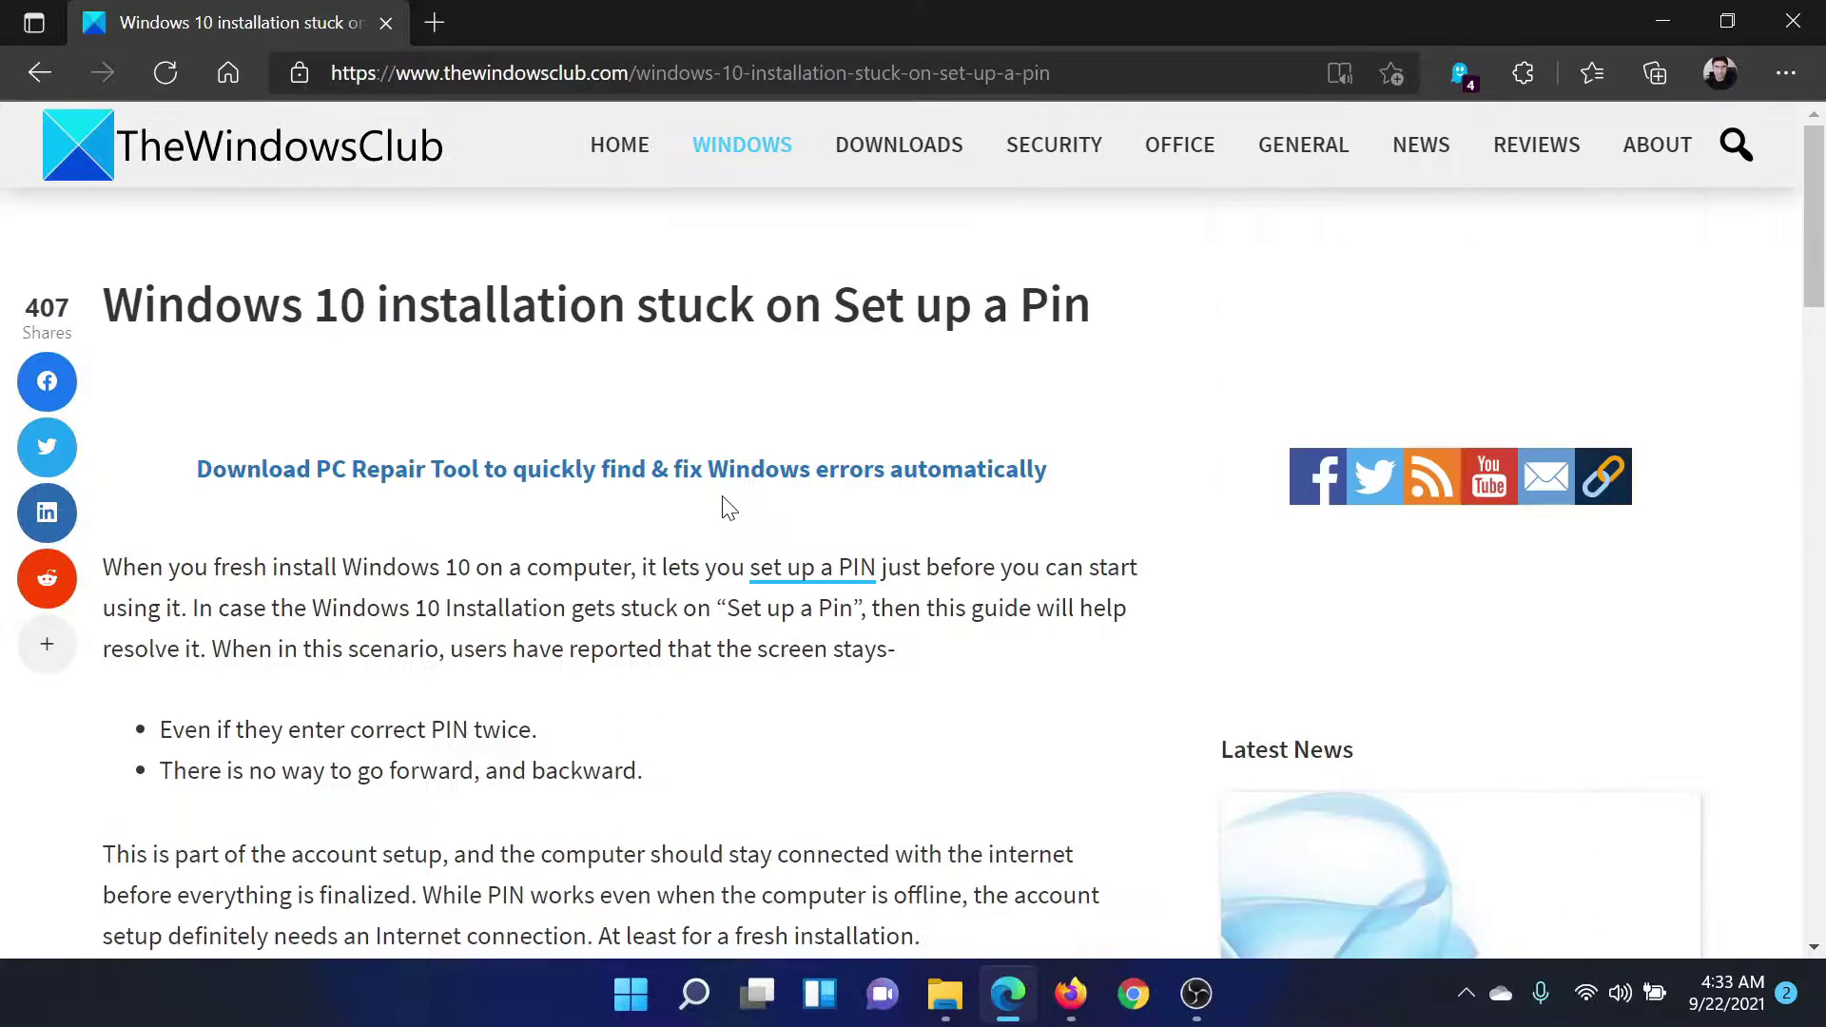